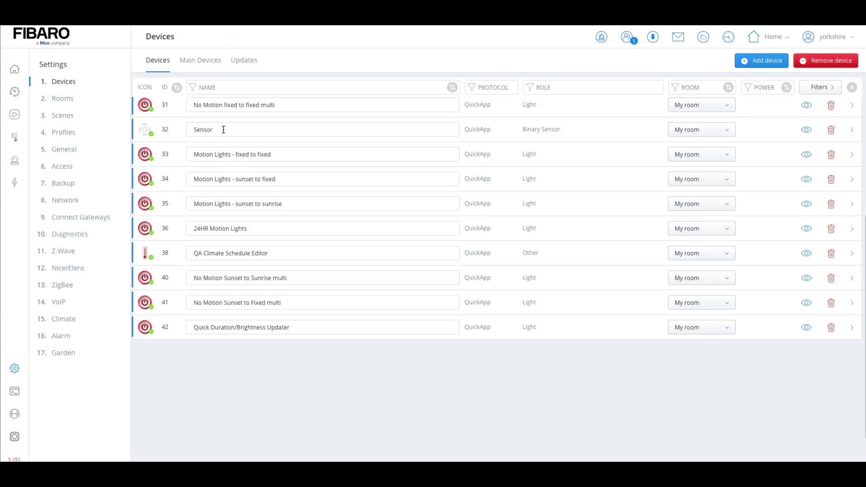
# Highlight the words 'No Motion' and 'multi' in device 31's name.
pyautogui.scroll(1, 226, 148)
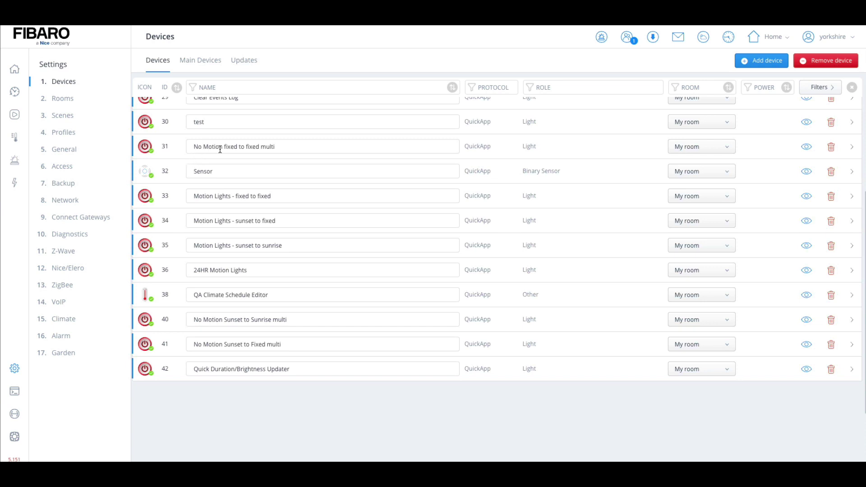
pyautogui.moveTo(223, 146); pyautogui.dragTo(188, 147)
pyautogui.click(258, 418)
pyautogui.doubleClick(269, 147)
# Expand device 31's row and show its variables: mode off, on1 18:01, off1 04:52.
pyautogui.click(265, 186)
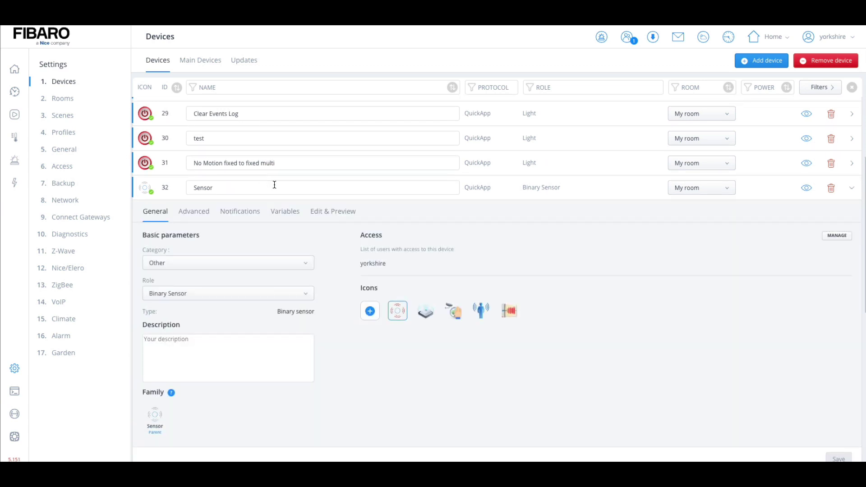
pyautogui.click(471, 185)
pyautogui.click(470, 168)
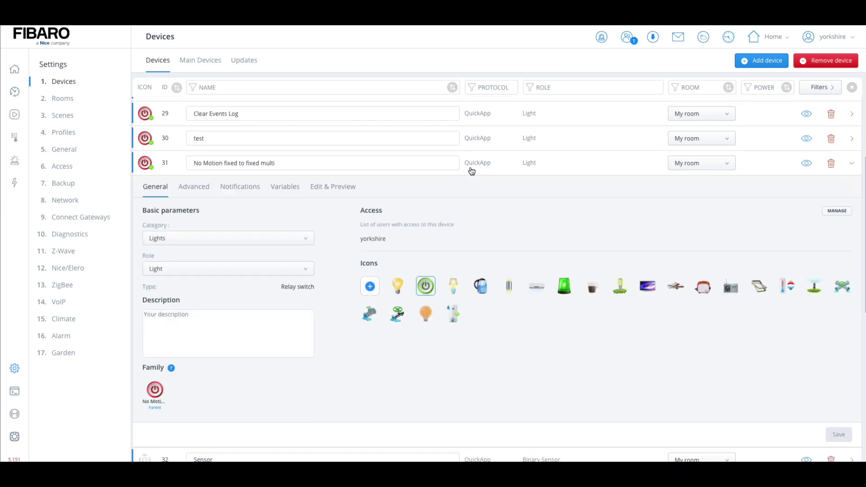
pyautogui.click(285, 188)
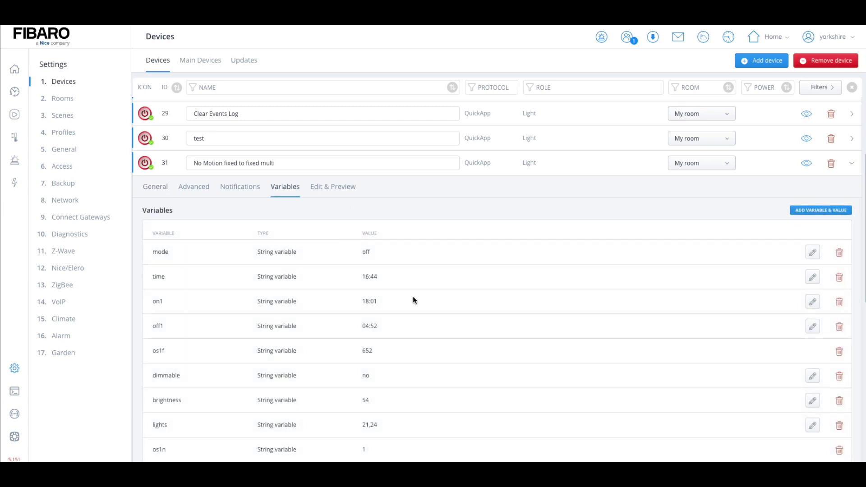
pyautogui.scroll(-1, 854, 261)
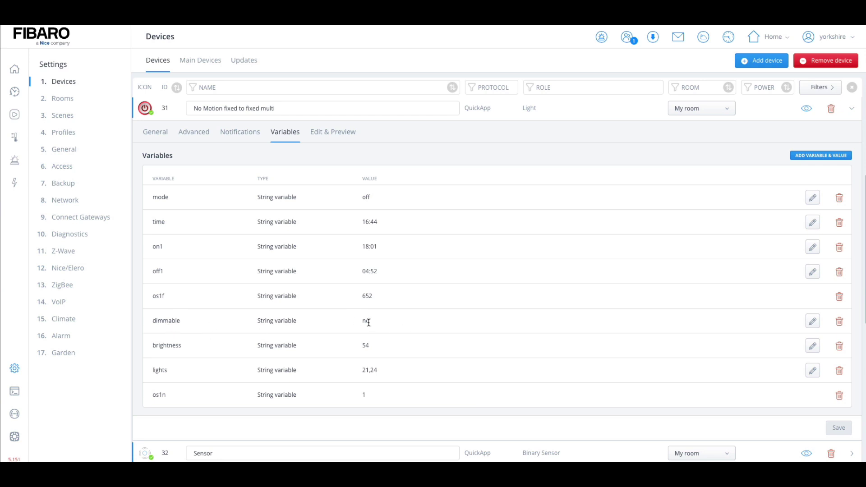
# Select and then deselect the dimmable variable's value 'no'.
pyautogui.moveTo(362, 321); pyautogui.dragTo(371, 323)
pyautogui.click(374, 323)
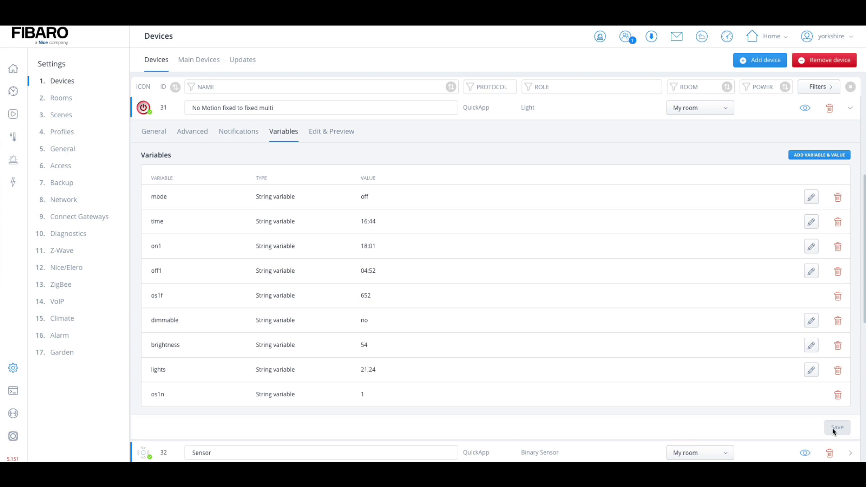
# Open device 31's Edit & Preview and set the on timer to 17:51.
pyautogui.click(327, 135)
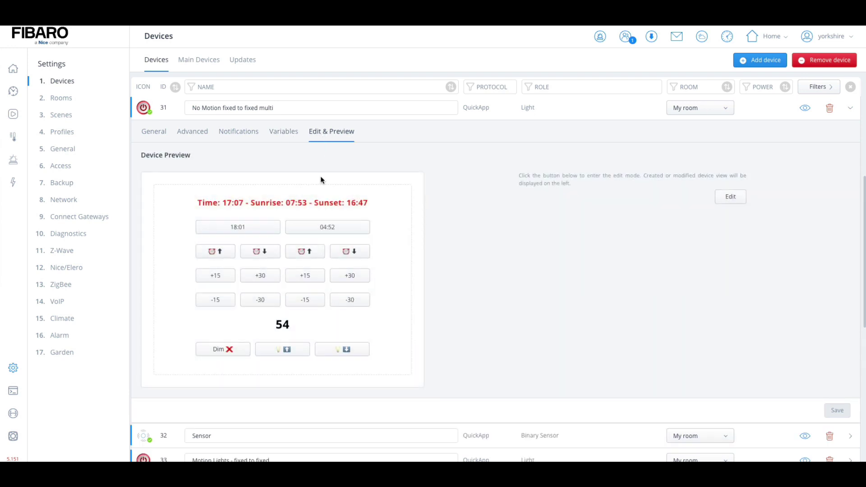
pyautogui.click(238, 228)
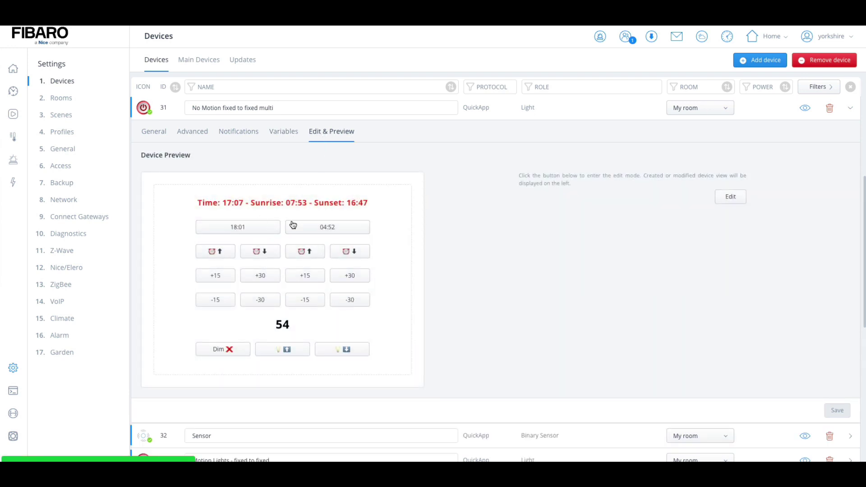
pyautogui.click(226, 250)
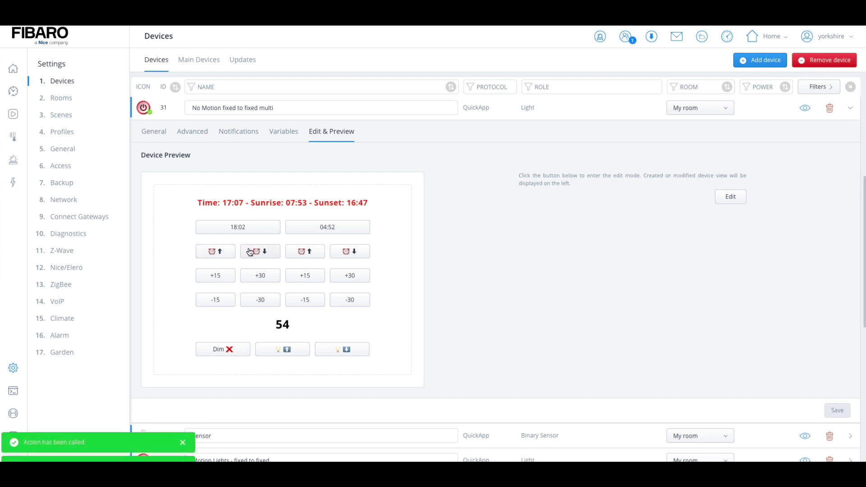
pyautogui.click(226, 251)
pyautogui.click(226, 251)
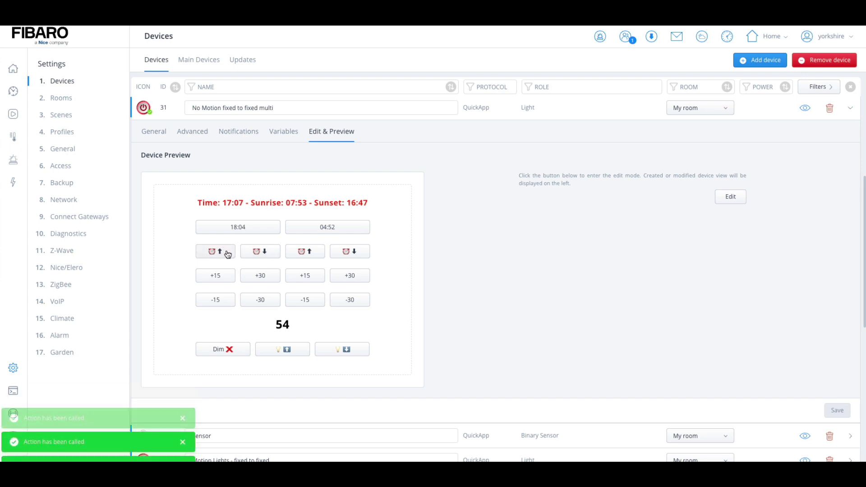
pyautogui.click(256, 257)
pyautogui.click(256, 257)
pyautogui.click(256, 257)
pyautogui.click(256, 257)
pyautogui.click(256, 257)
pyautogui.click(256, 258)
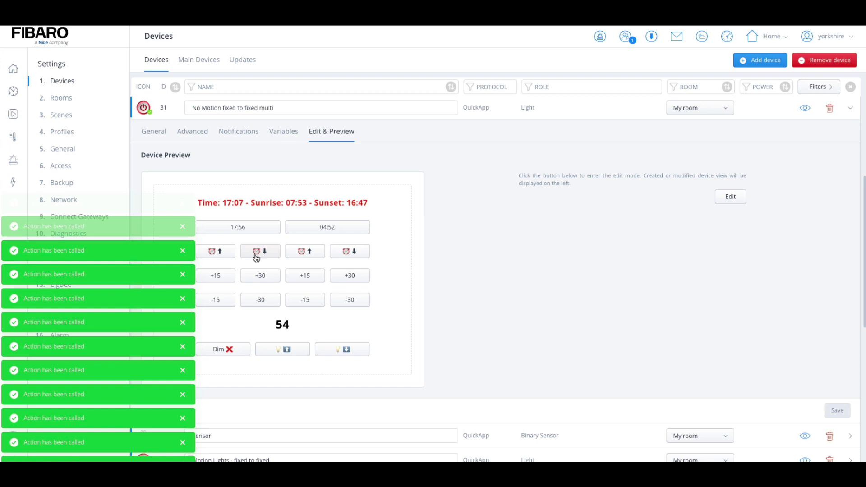
pyautogui.click(256, 257)
pyautogui.click(256, 257)
pyautogui.click(256, 257)
pyautogui.click(257, 257)
# Raise device 31's off timer from 04:52 to 05:00.
pyautogui.click(307, 254)
pyautogui.click(306, 254)
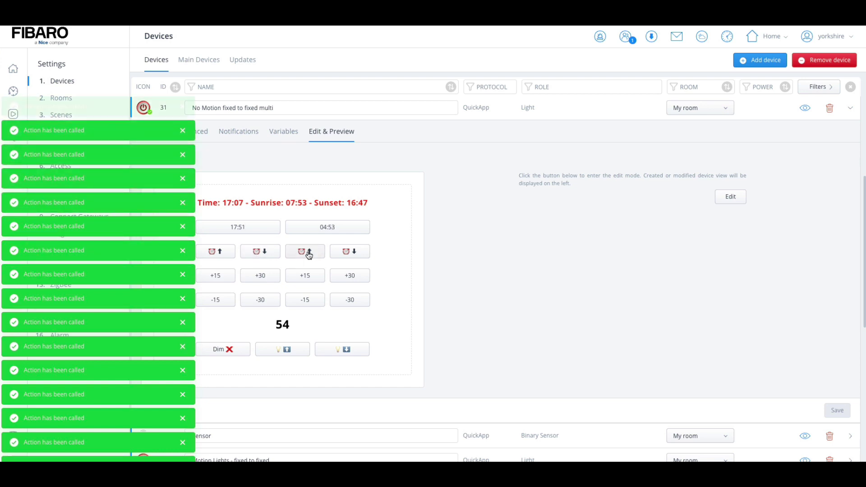
pyautogui.click(309, 253)
pyautogui.click(309, 254)
pyautogui.click(309, 254)
pyautogui.click(309, 254)
pyautogui.click(309, 254)
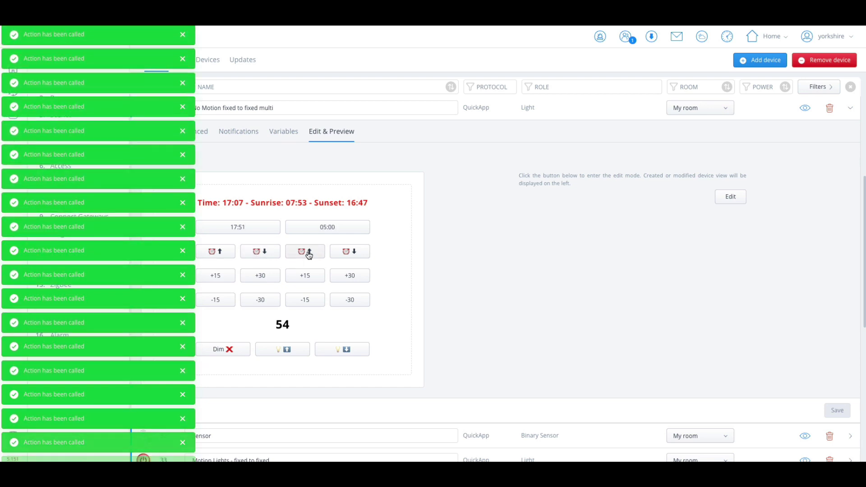
pyautogui.click(309, 254)
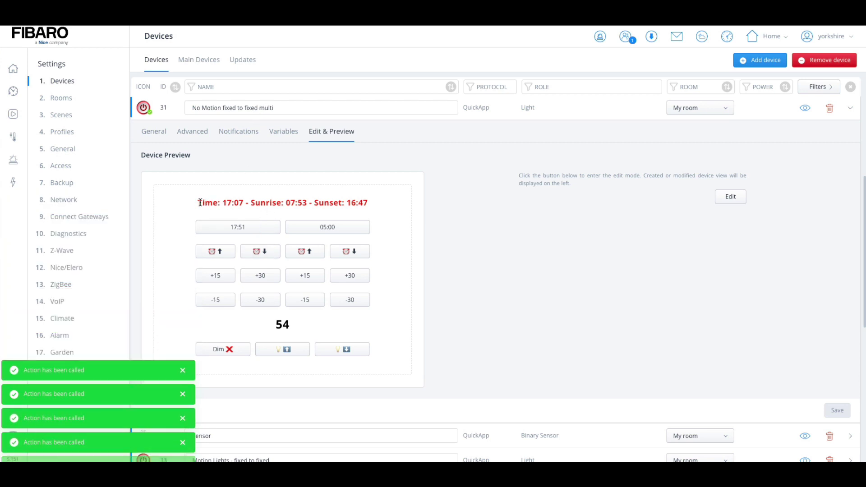
pyautogui.moveTo(197, 203); pyautogui.dragTo(364, 204)
pyautogui.click(385, 210)
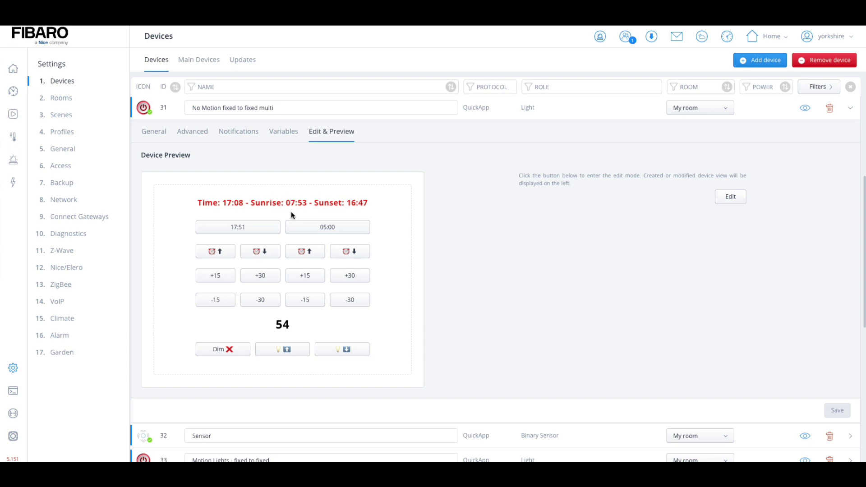
# Shift the timers by 15 and 30 minutes, leaving on at 17:21 and off at 05:00.
pyautogui.click(253, 280)
pyautogui.click(253, 301)
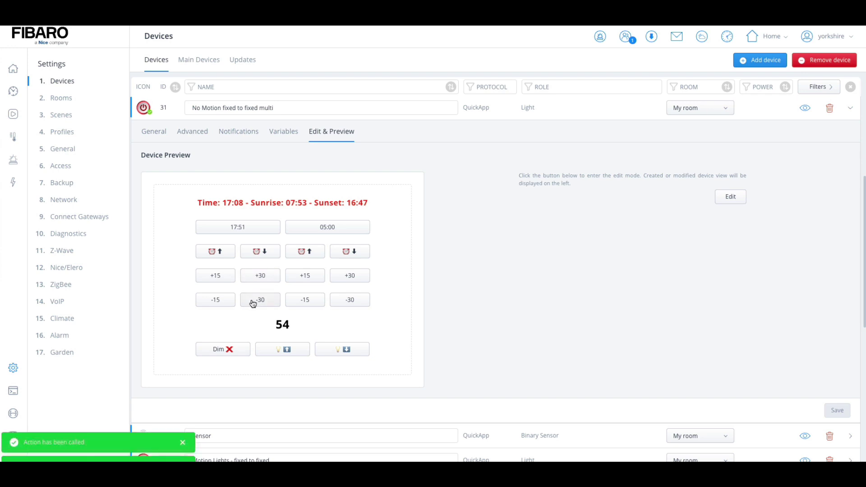
pyautogui.click(253, 301)
pyautogui.click(224, 297)
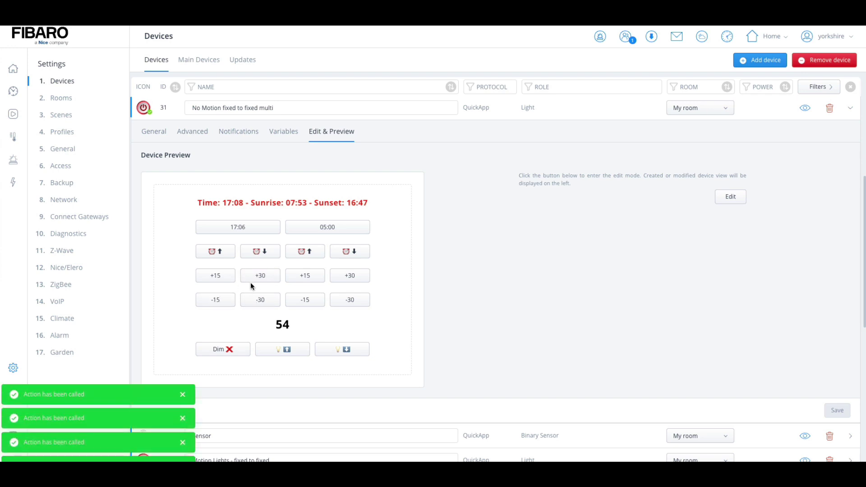
pyautogui.click(228, 276)
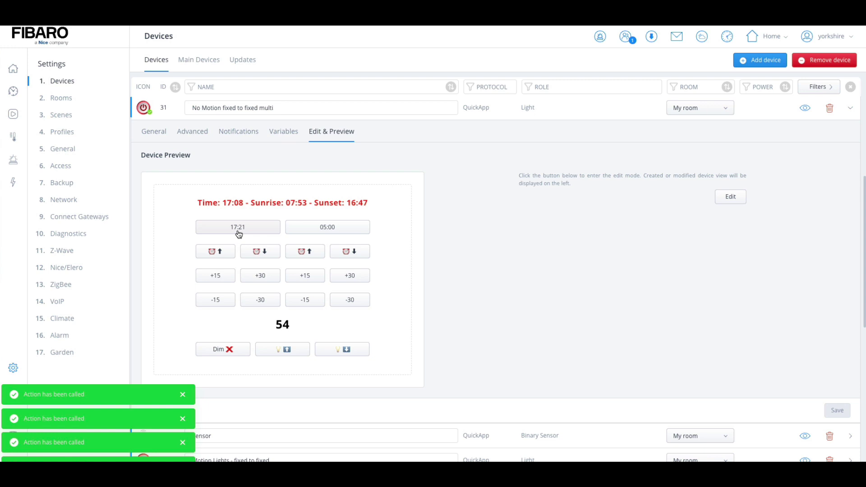
pyautogui.click(301, 277)
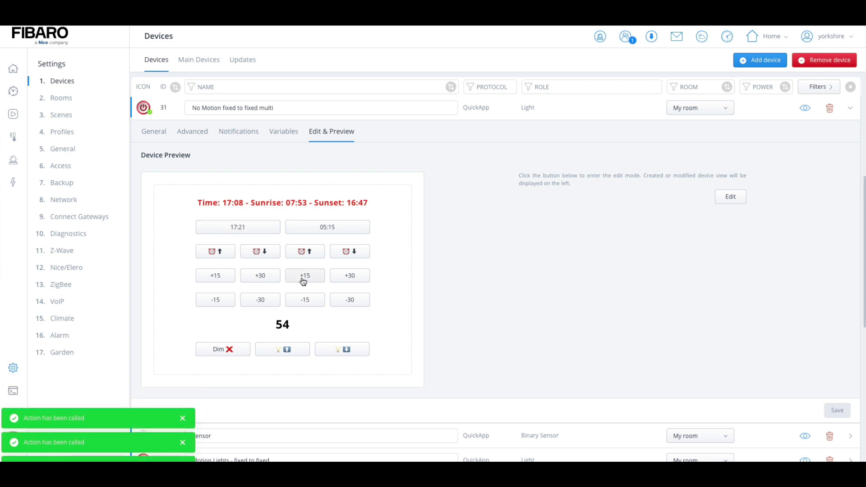
pyautogui.click(359, 281)
pyautogui.click(353, 302)
pyautogui.click(318, 303)
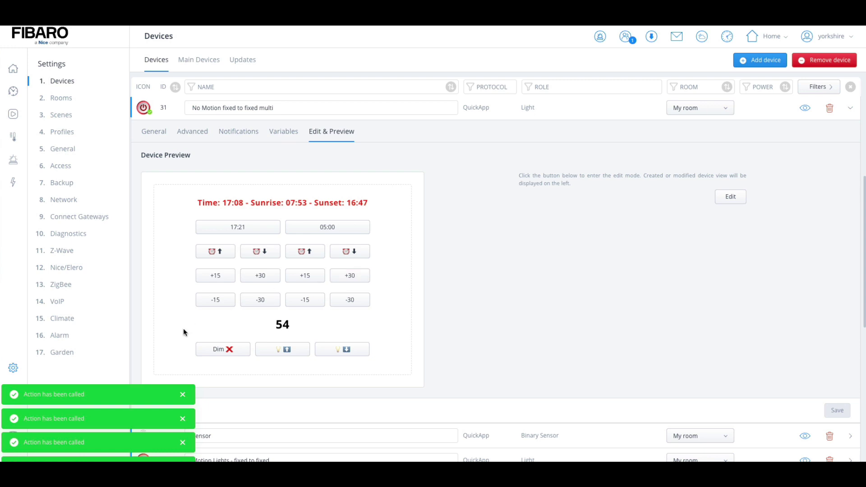
# Switch dimming off and return brightness to 54 after raising it to 55.
pyautogui.click(223, 354)
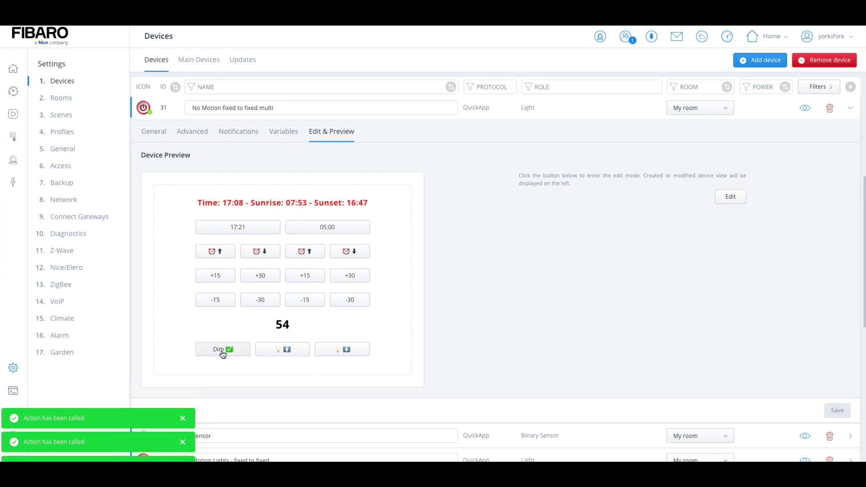
pyautogui.click(223, 354)
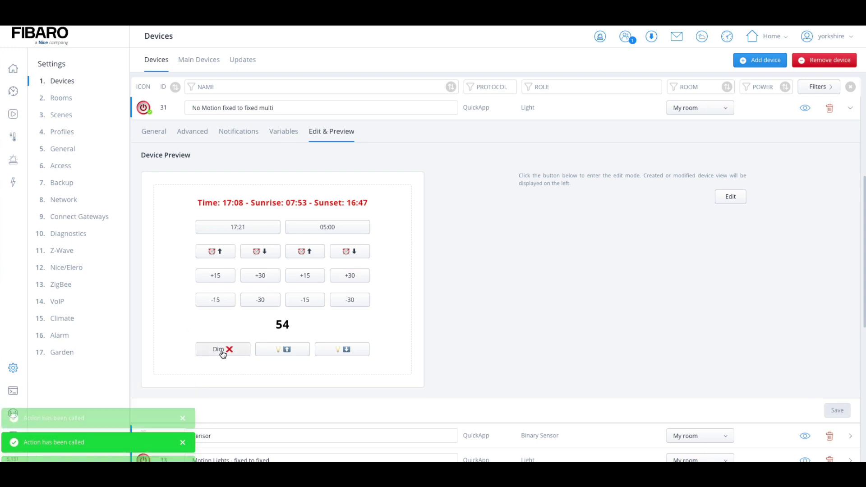
pyautogui.click(287, 351)
pyautogui.click(344, 355)
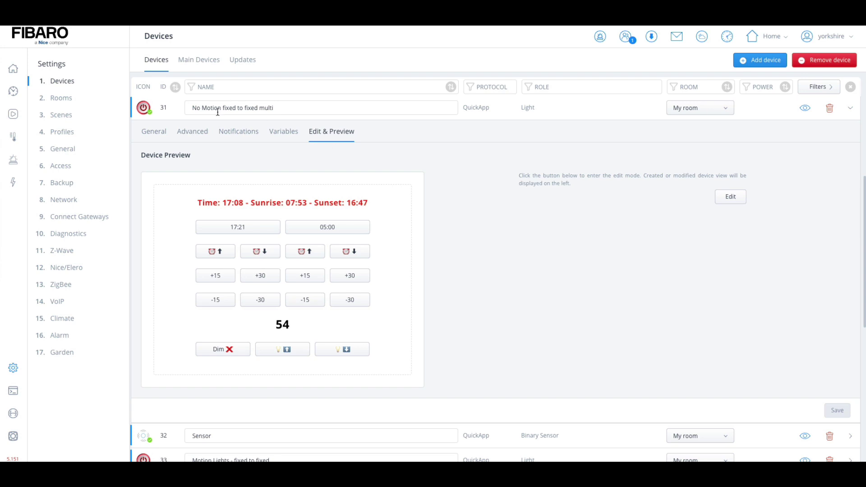
# Collapse device 31 and open device 40's Edit & Preview timer panel.
pyautogui.click(474, 112)
pyautogui.scroll(-3, 343, 231)
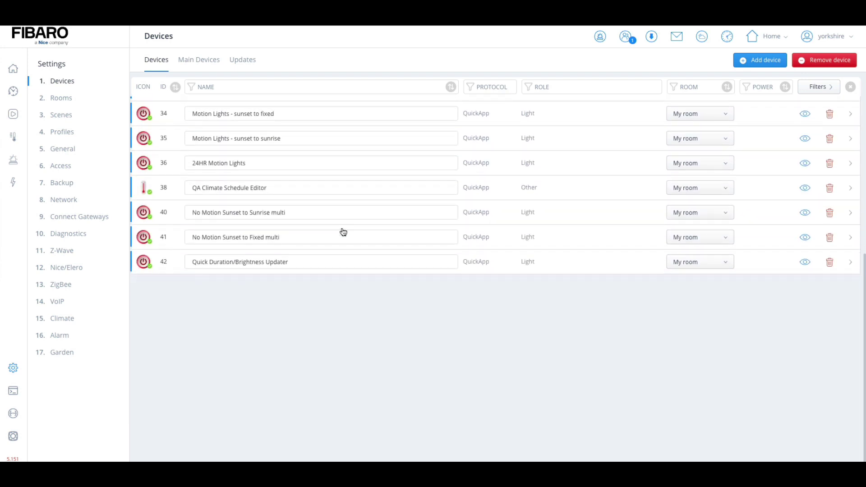
pyautogui.click(492, 216)
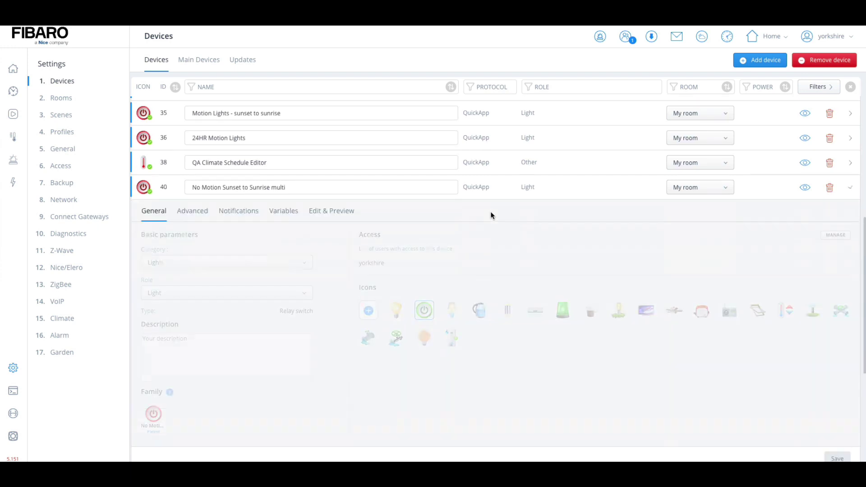
pyautogui.click(329, 211)
pyautogui.scroll(-2, 347, 307)
pyautogui.scroll(1, 348, 309)
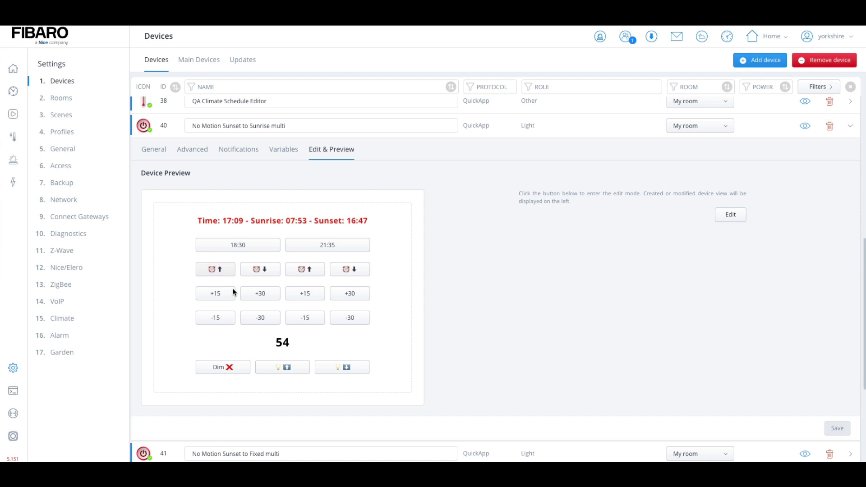
# Set device 40's timers to 18:29 and 00:34, then collapse its row.
pyautogui.click(262, 270)
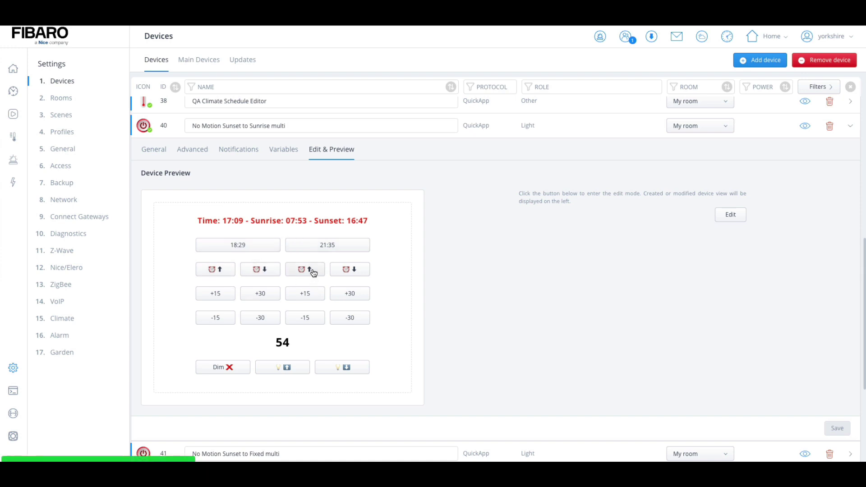
pyautogui.click(313, 272)
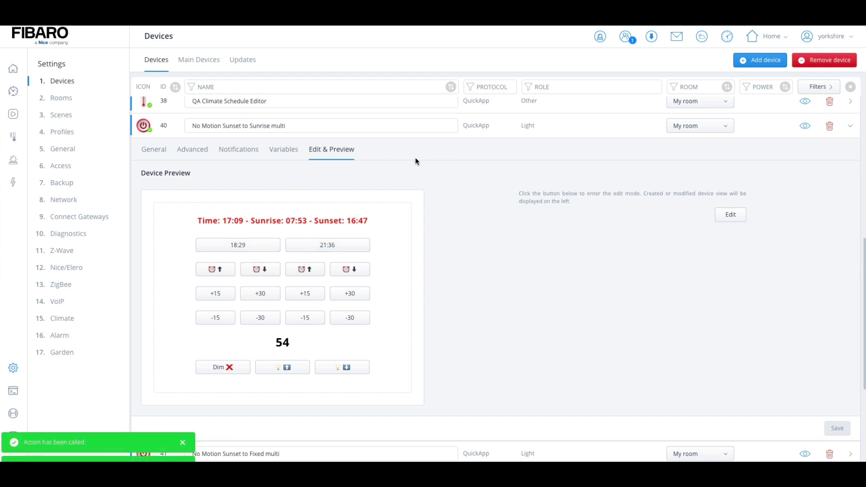
pyautogui.click(347, 298)
pyautogui.click(347, 297)
pyautogui.click(347, 298)
pyautogui.click(347, 298)
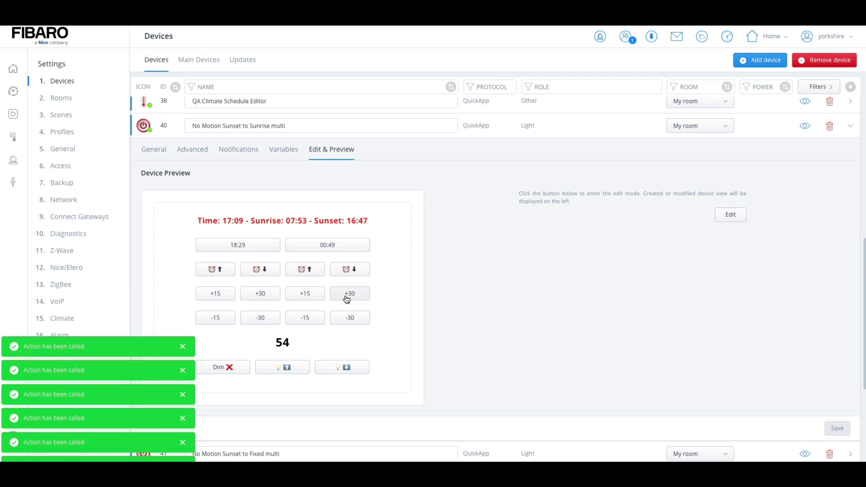
pyautogui.click(315, 296)
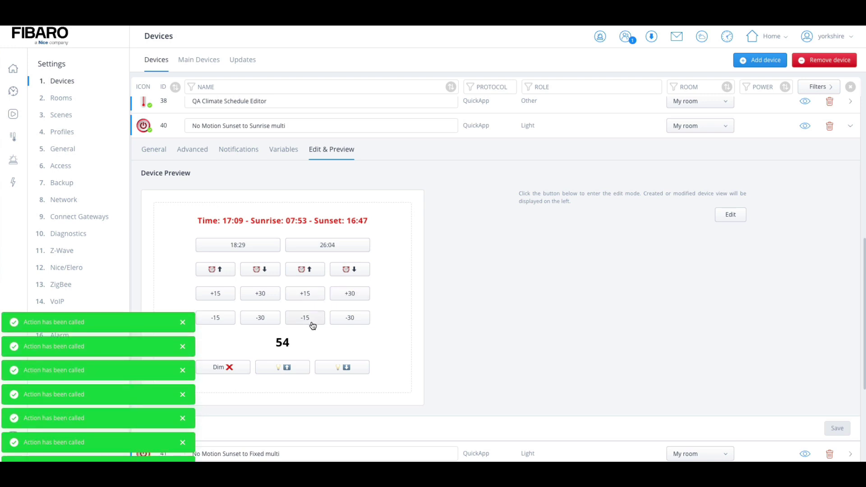
pyautogui.click(314, 318)
pyautogui.click(314, 318)
pyautogui.click(314, 318)
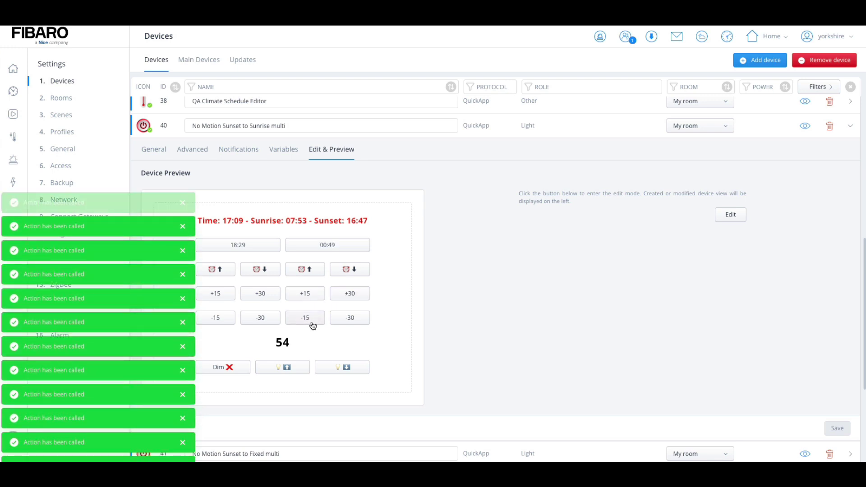
pyautogui.click(314, 317)
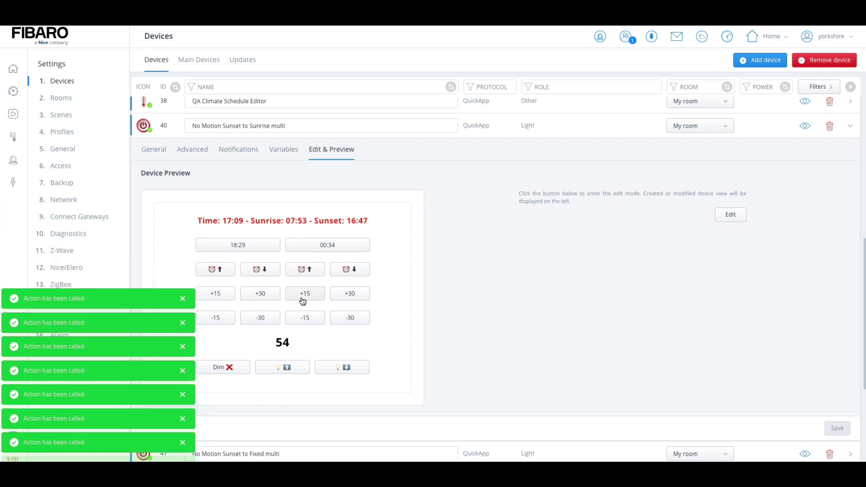
pyautogui.click(475, 131)
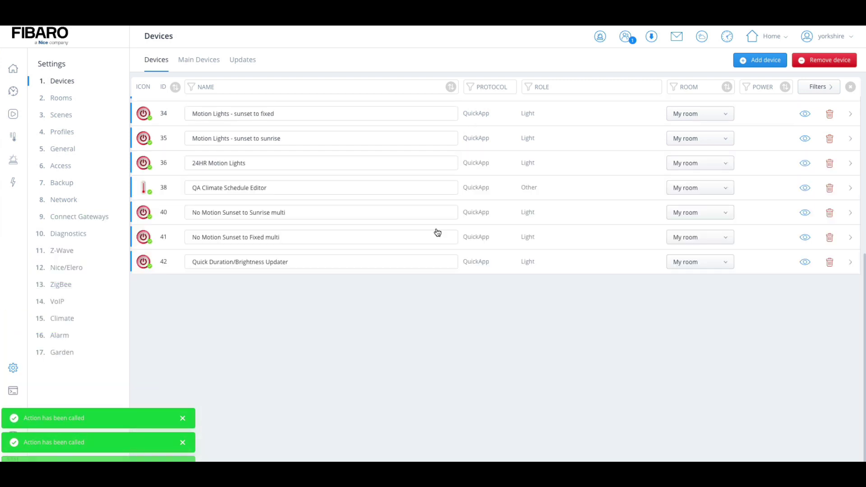
# Open device 41's Edit & Preview and adjust its second timer to 23:06.
pyautogui.click(480, 241)
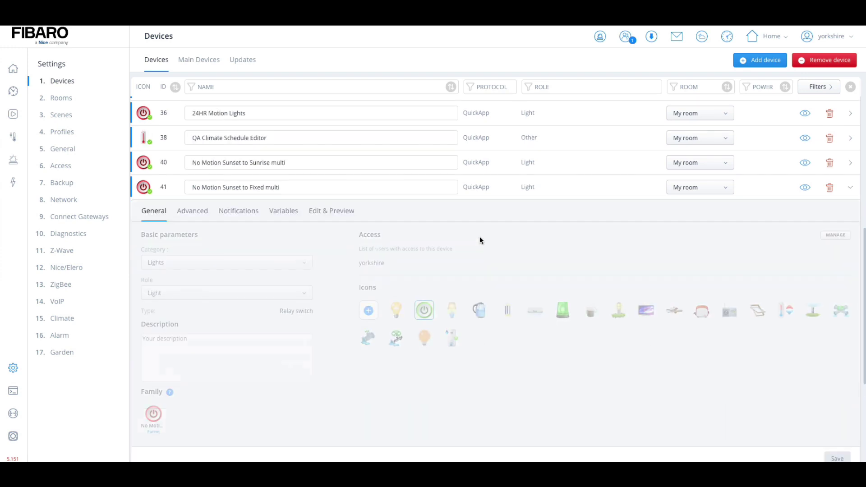
pyautogui.click(328, 215)
pyautogui.scroll(-2, 334, 327)
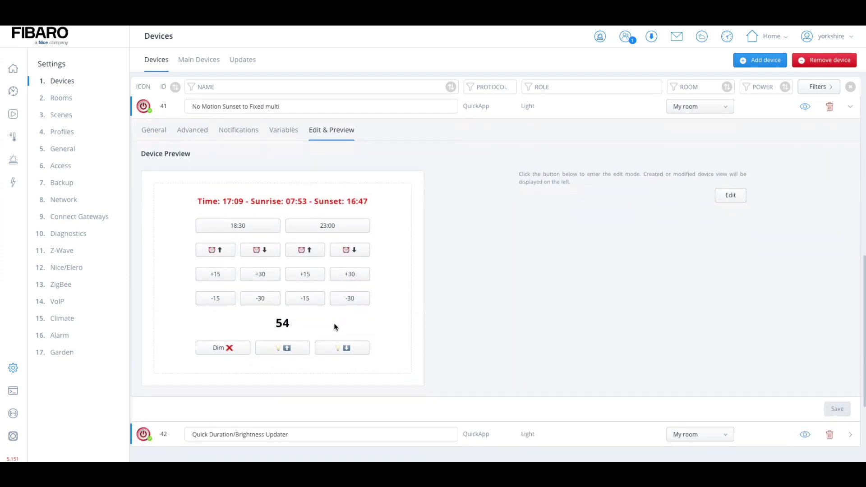
pyautogui.click(317, 253)
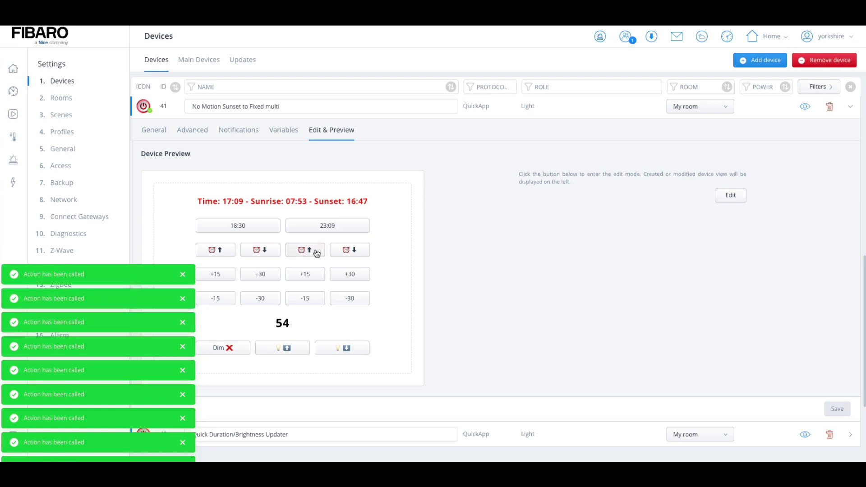
pyautogui.click(342, 251)
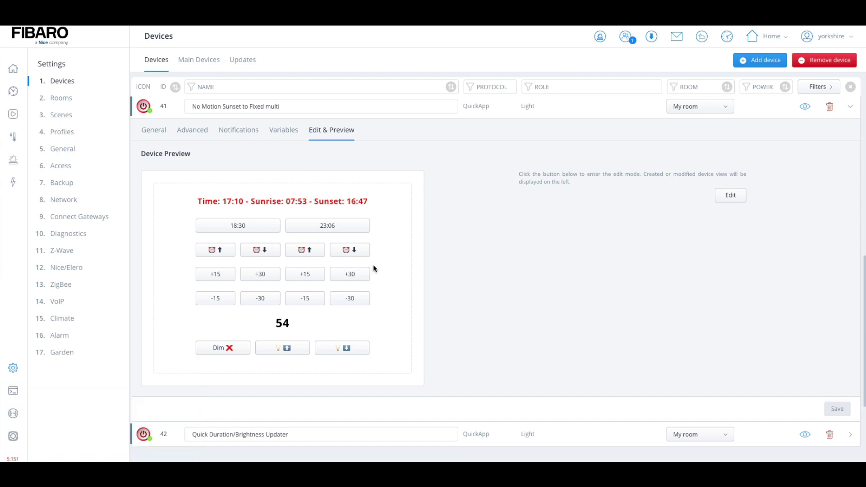
pyautogui.scroll(2, 372, 268)
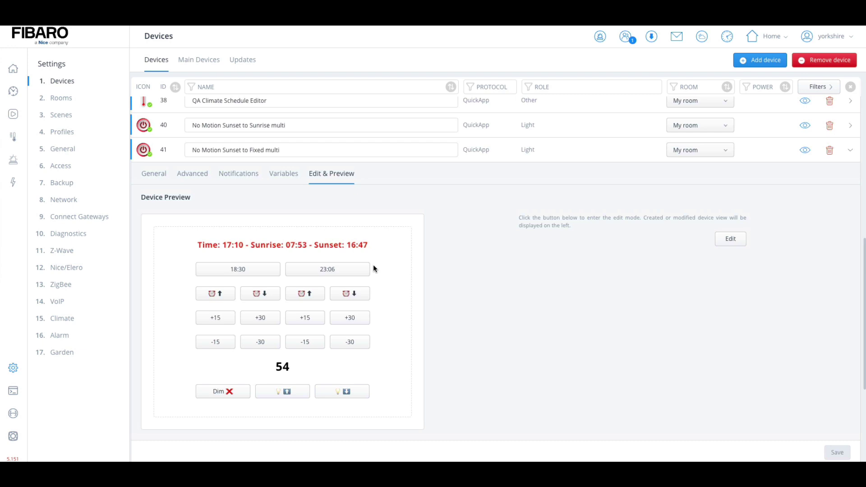
pyautogui.scroll(1, 278, 252)
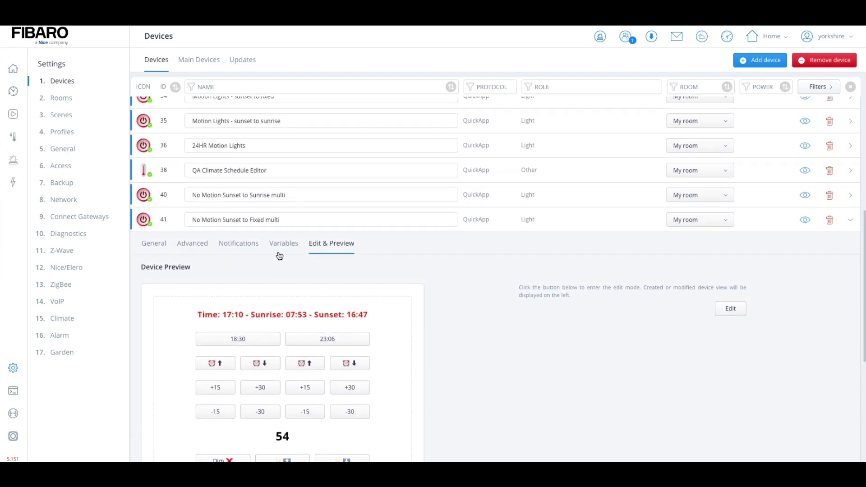
pyautogui.scroll(1, 316, 247)
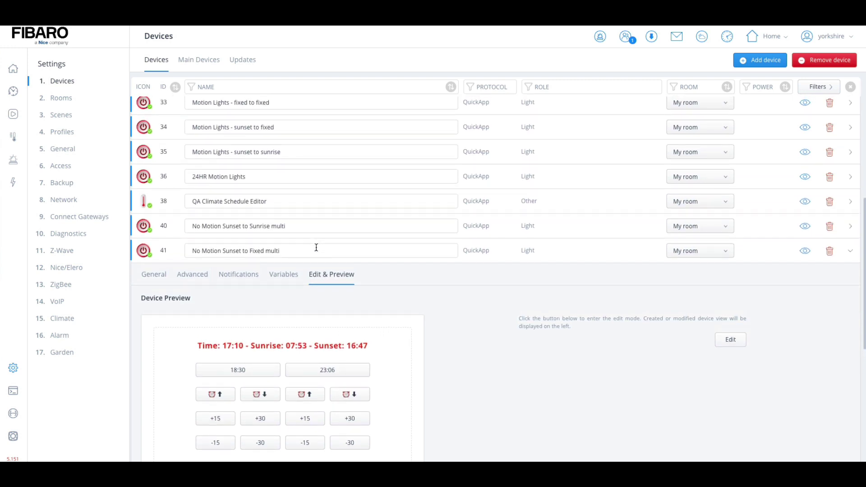
pyautogui.scroll(2, 316, 247)
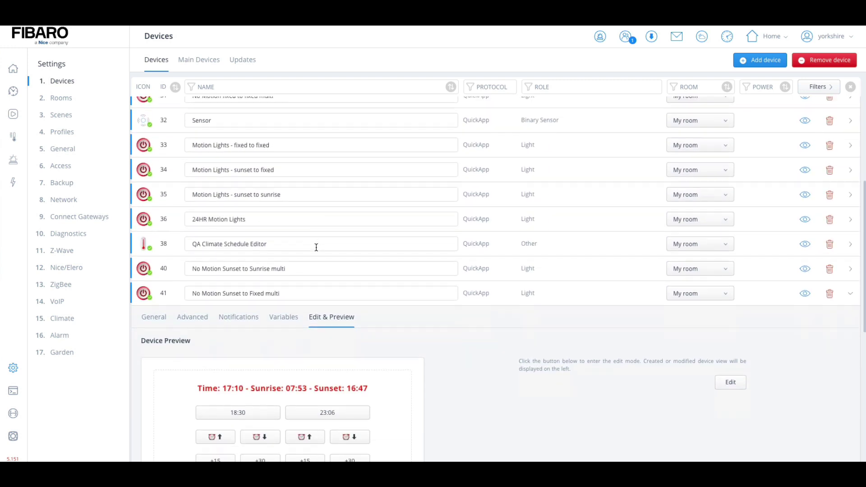
pyautogui.scroll(-3, 316, 247)
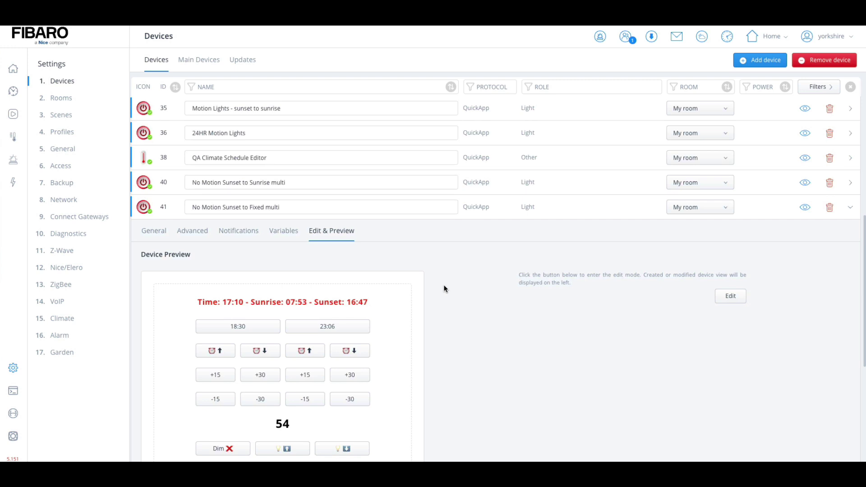
pyautogui.scroll(-1, 444, 289)
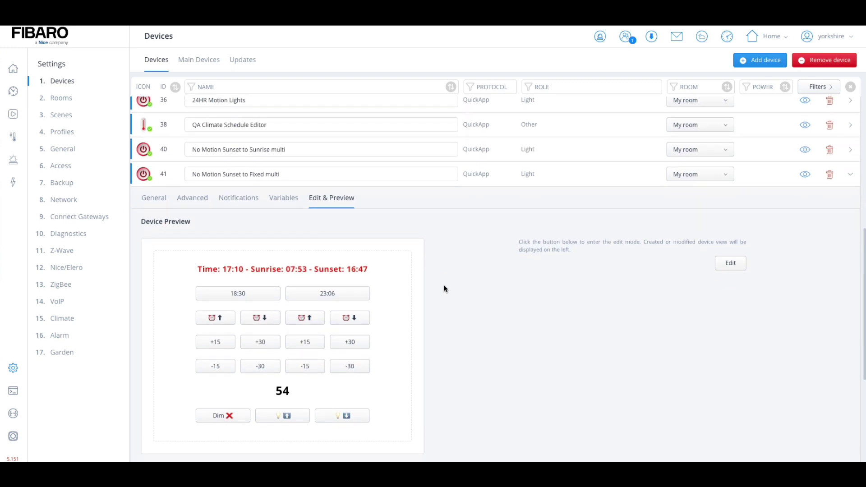